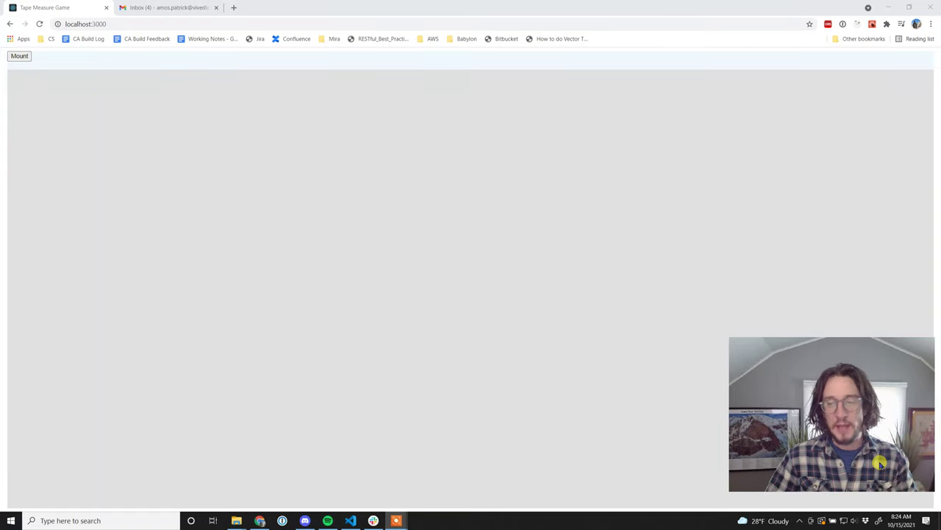
Mount the app and start a new state for authoring.
{"action": "left_click", "coordinate": [27, 56]}
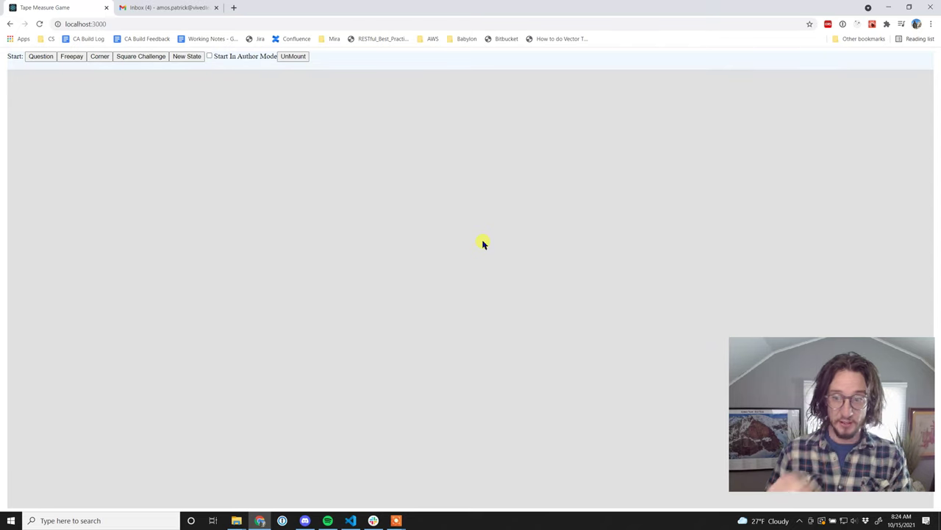
{"action": "left_click", "coordinate": [187, 57]}
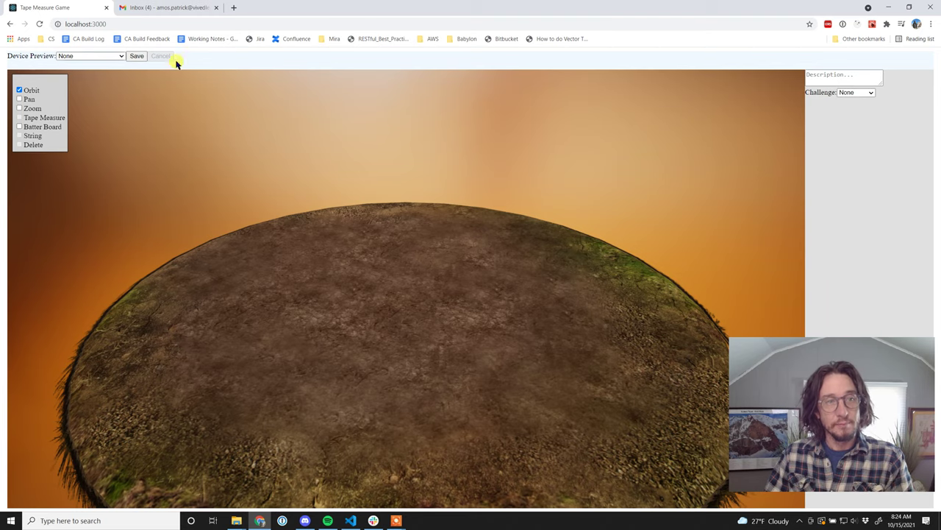
{"action": "left_click_drag", "start_coordinate": [610, 296], "coordinate": [672, 253]}
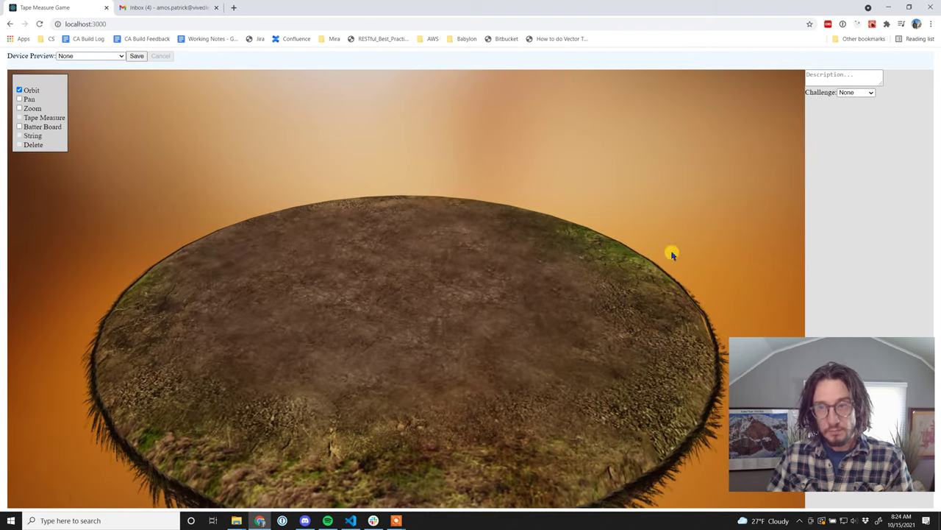
Enter "Layout out a rectagle" as the new state's description.
{"action": "left_click", "coordinate": [848, 76]}
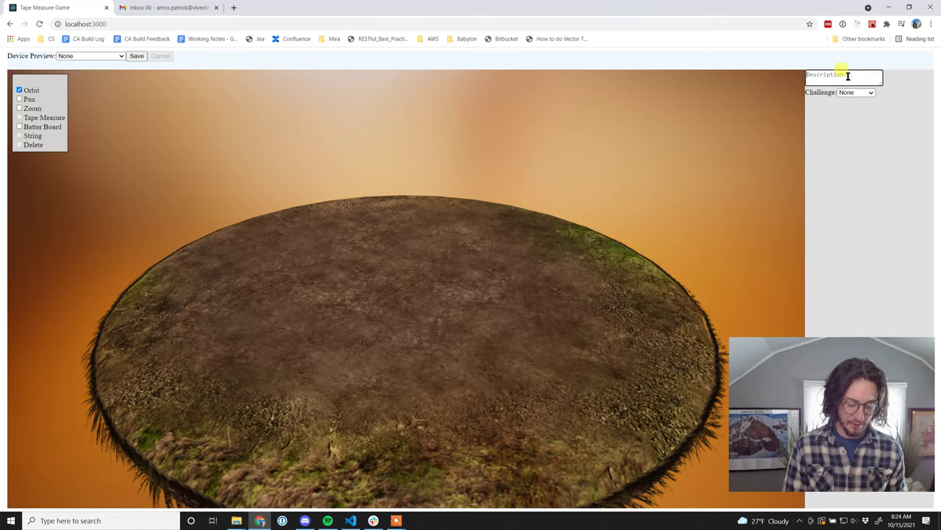
{"action": "type", "text": "Lay"}
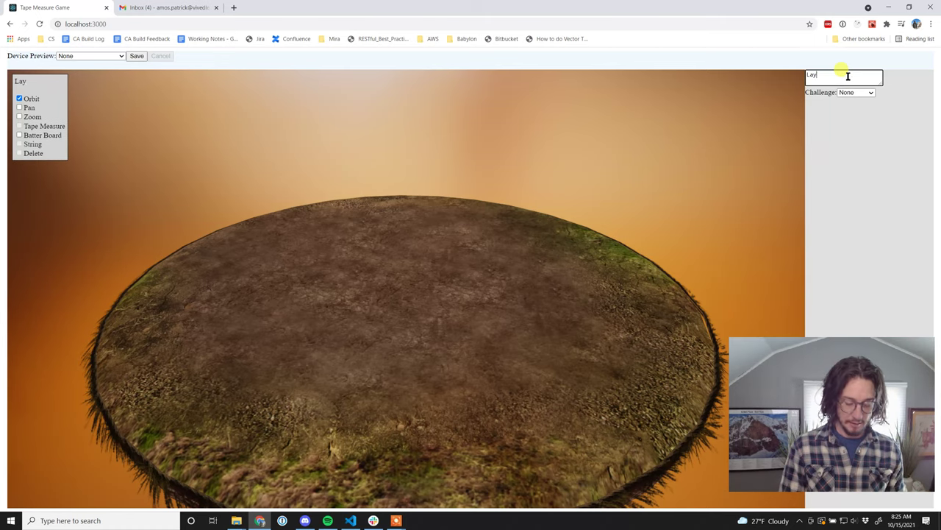
{"action": "type", "text": "out out a rectagle"}
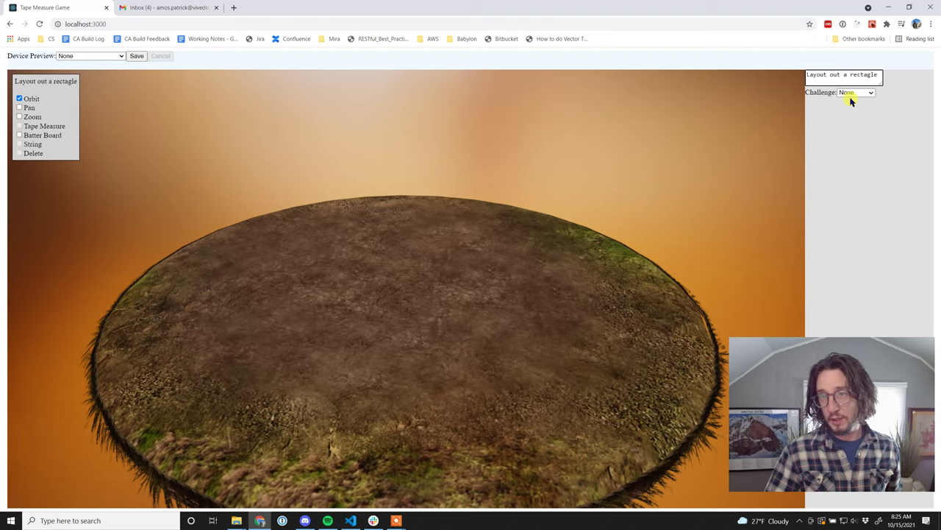
Set the challenge to Rectangle with a width of 6' and save the state.
{"action": "left_click", "coordinate": [853, 92]}
{"action": "left_click", "coordinate": [859, 151]}
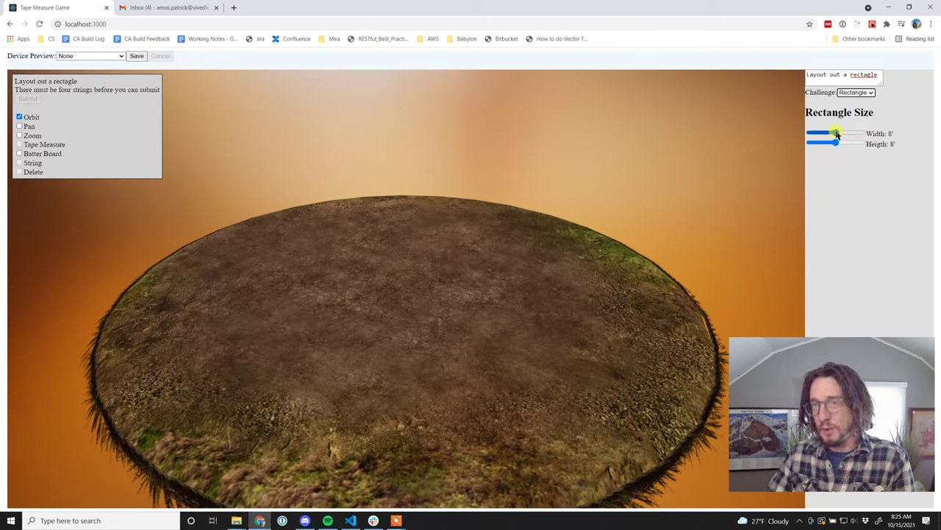
{"action": "left_click", "coordinate": [836, 133]}
{"action": "left_click_drag", "start_coordinate": [837, 135], "coordinate": [822, 137]}
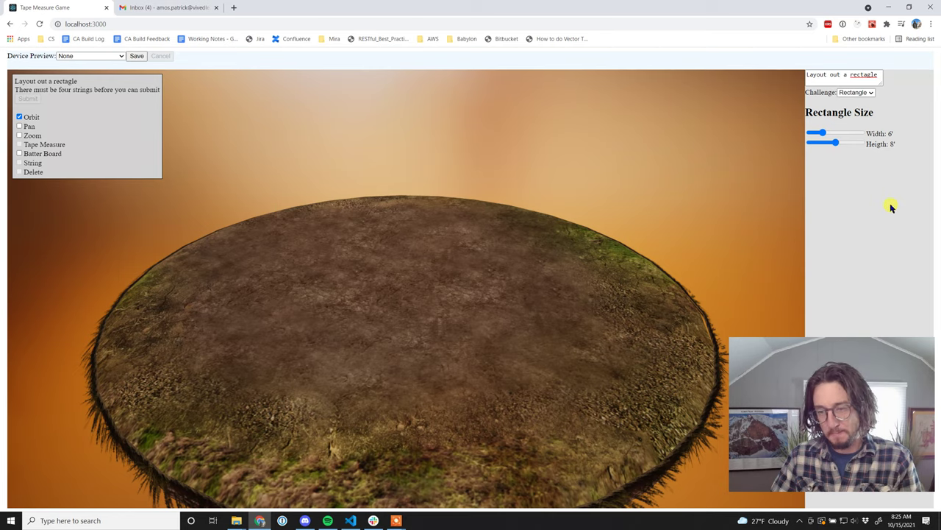
{"action": "left_click", "coordinate": [138, 56]}
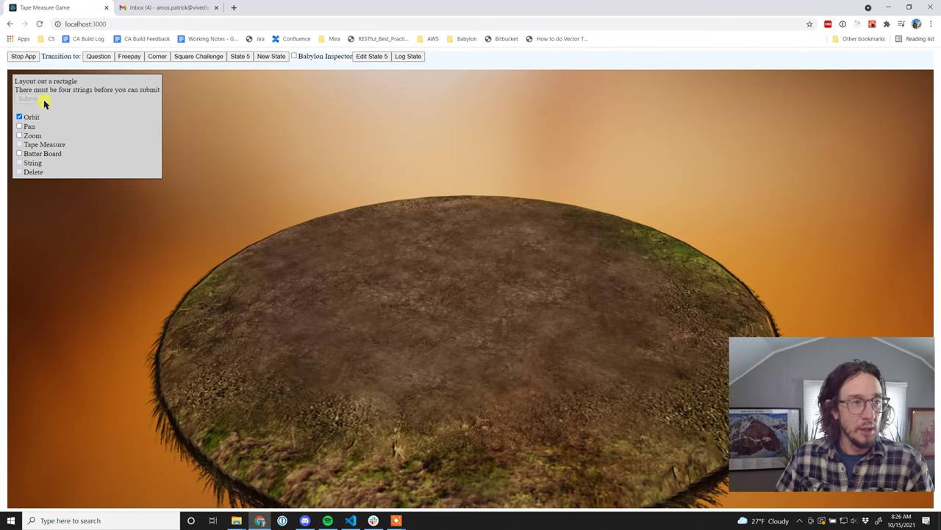
Review the challenge instructions and try the Orbit, Pan and Zoom tools on the ground disc.
{"action": "left_click_drag", "start_coordinate": [78, 81], "coordinate": [13, 87]}
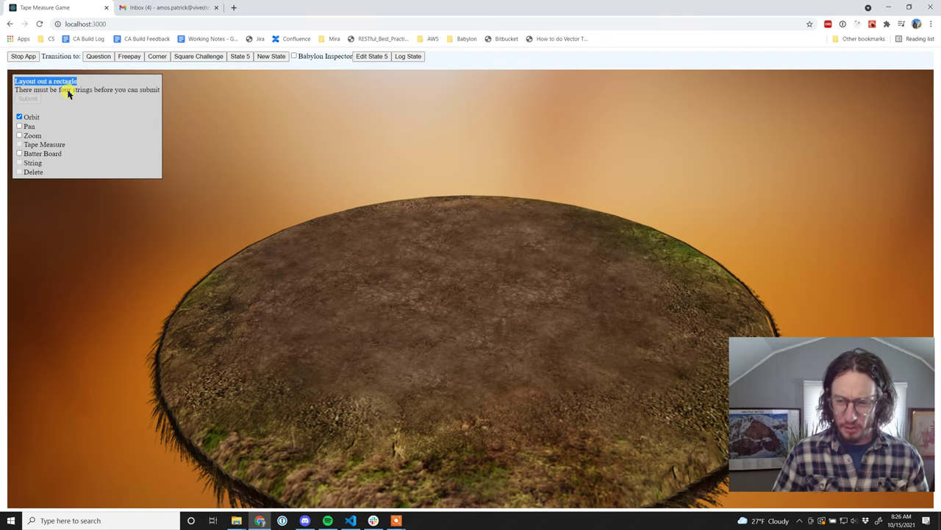
{"action": "left_click_drag", "start_coordinate": [25, 90], "coordinate": [60, 90]}
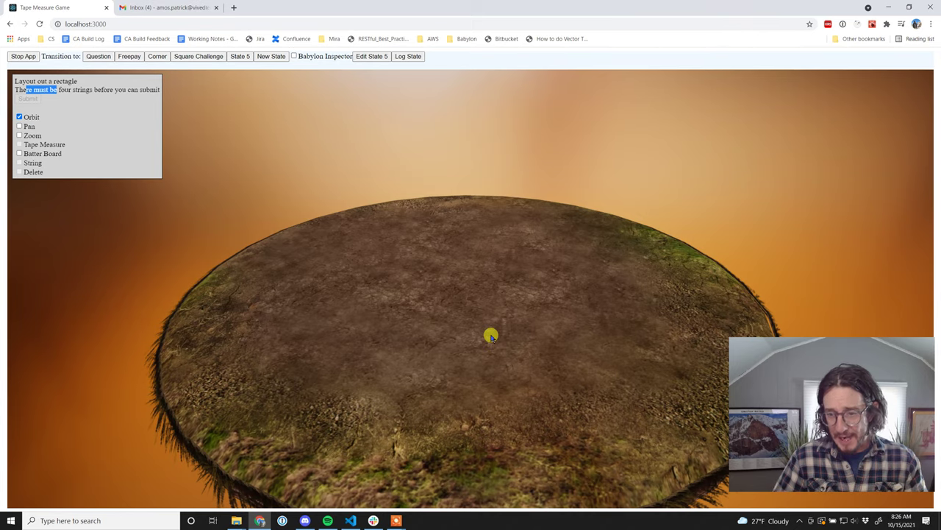
{"action": "mouse_move", "coordinate": [473, 351]}
{"action": "left_mouse_down"}
{"action": "mouse_move", "coordinate": [519, 348]}
{"action": "mouse_move", "coordinate": [450, 336]}
{"action": "mouse_move", "coordinate": [439, 350]}
{"action": "mouse_move", "coordinate": [487, 360]}
{"action": "mouse_move", "coordinate": [460, 361]}
{"action": "left_mouse_up"}
{"action": "left_click", "coordinate": [19, 125]}
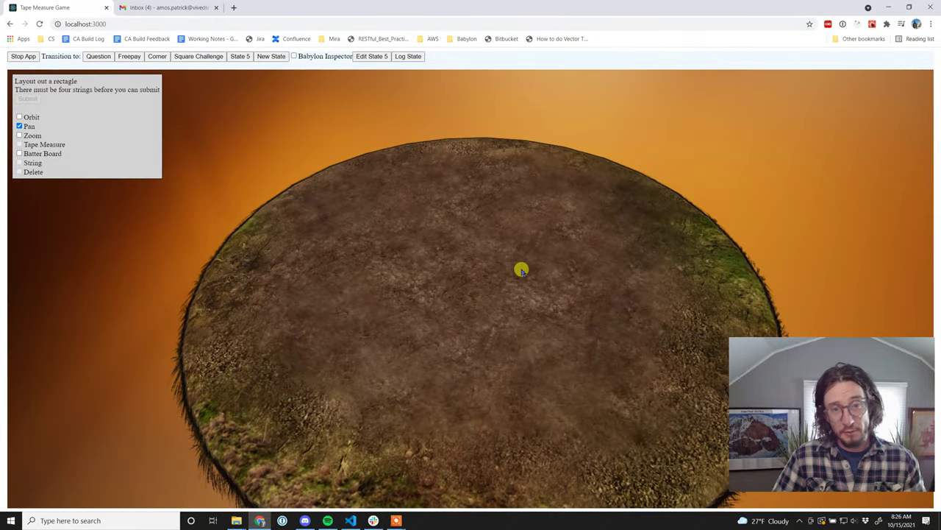
{"action": "left_click_drag", "start_coordinate": [684, 279], "coordinate": [723, 287]}
{"action": "left_click", "coordinate": [20, 135]}
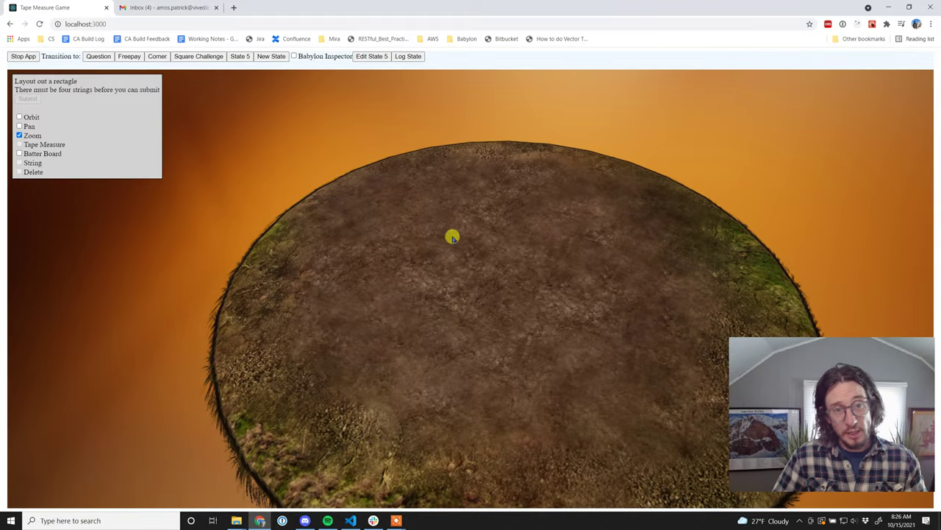
{"action": "left_click_drag", "start_coordinate": [447, 235], "coordinate": [536, 382]}
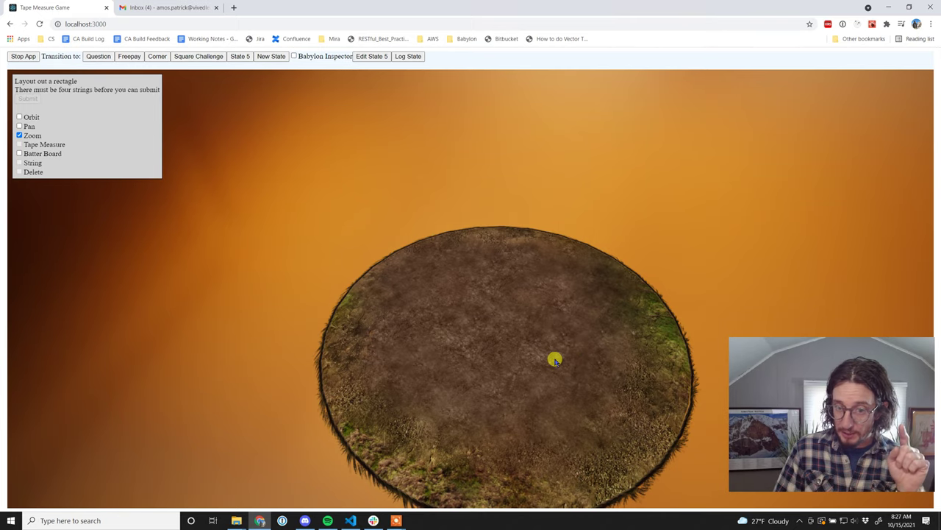
Examine the ground disc from different angles and distances while the Zoom tool stays active.
{"action": "mouse_move", "coordinate": [555, 361]}
{"action": "left_mouse_down"}
{"action": "mouse_move", "coordinate": [541, 342]}
{"action": "mouse_move", "coordinate": [540, 367]}
{"action": "mouse_move", "coordinate": [556, 364]}
{"action": "mouse_move", "coordinate": [546, 352]}
{"action": "left_mouse_up"}
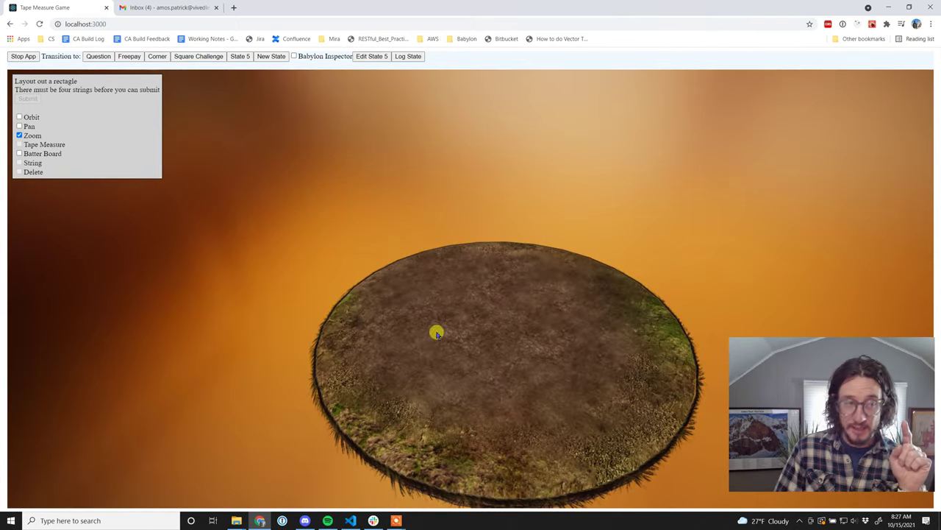
{"action": "left_click_drag", "start_coordinate": [474, 332], "coordinate": [507, 344]}
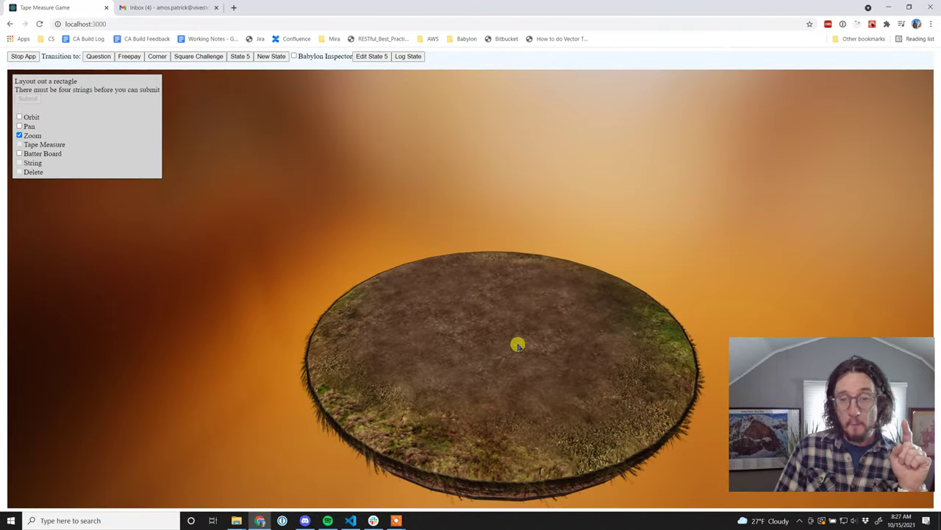
{"action": "left_click_drag", "start_coordinate": [517, 346], "coordinate": [508, 300]}
{"action": "scroll", "coordinate": [508, 306], "scroll_direction": "down", "scroll_amount": 2}
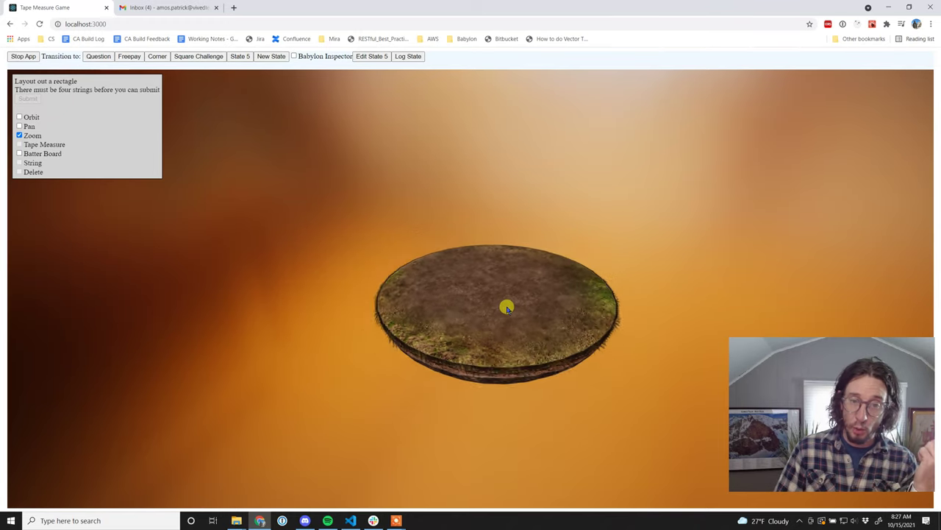
{"action": "scroll", "coordinate": [508, 306], "scroll_direction": "up", "scroll_amount": 5}
{"action": "scroll", "coordinate": [507, 307], "scroll_direction": "down", "scroll_amount": 2}
{"action": "scroll", "coordinate": [507, 308], "scroll_direction": "up", "scroll_amount": 5}
{"action": "scroll", "coordinate": [506, 308], "scroll_direction": "down", "scroll_amount": 4}
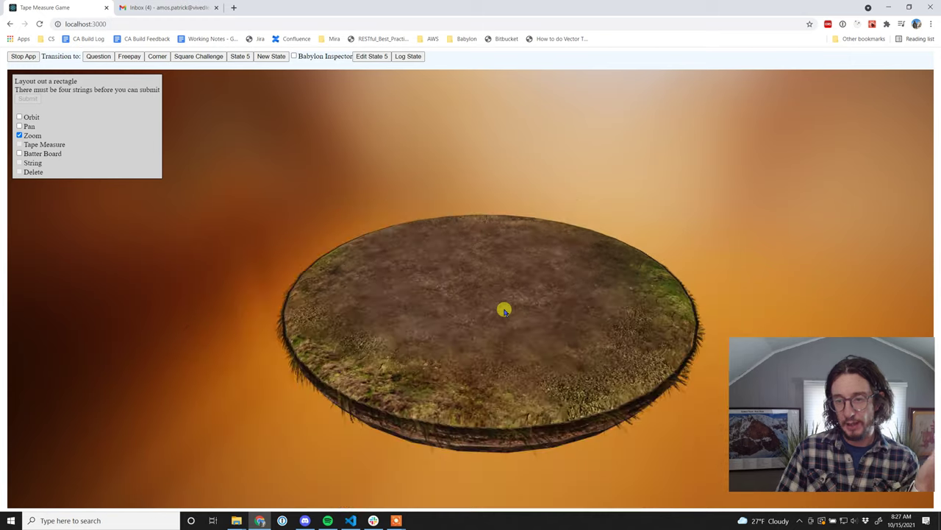
{"action": "scroll", "coordinate": [504, 309], "scroll_direction": "up", "scroll_amount": 2}
{"action": "scroll", "coordinate": [527, 324], "scroll_direction": "up", "scroll_amount": 3}
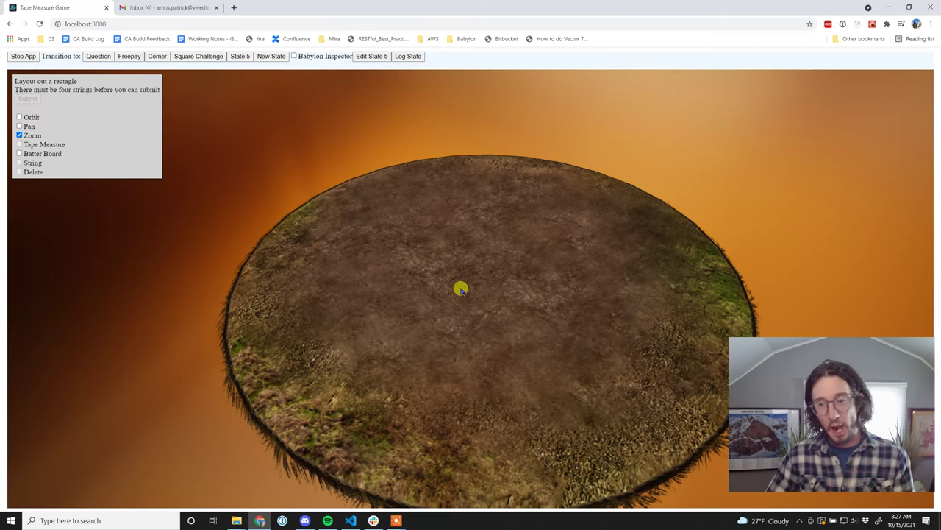
{"action": "right_click_drag", "start_coordinate": [516, 304], "coordinate": [508, 271]}
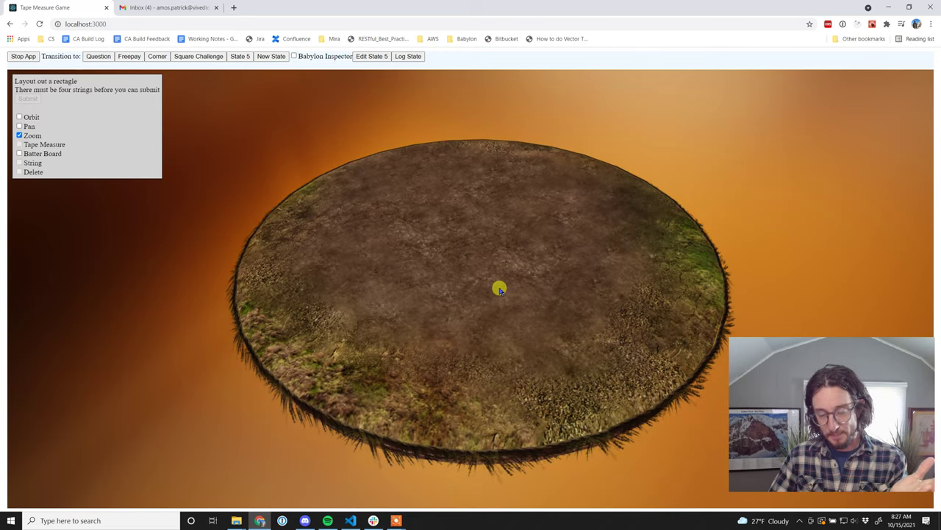
{"action": "left_click_drag", "start_coordinate": [500, 287], "coordinate": [498, 297]}
{"action": "scroll", "coordinate": [517, 302], "scroll_direction": "up", "scroll_amount": 3}
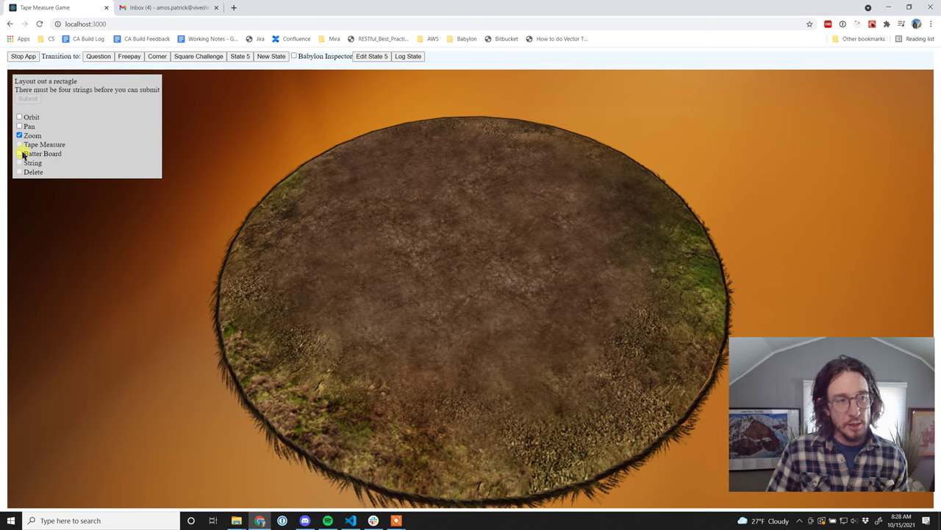
Place a batter board on the bare soil of the ground disc with the Batter Board tool.
{"action": "left_click_drag", "start_coordinate": [569, 287], "coordinate": [570, 302]}
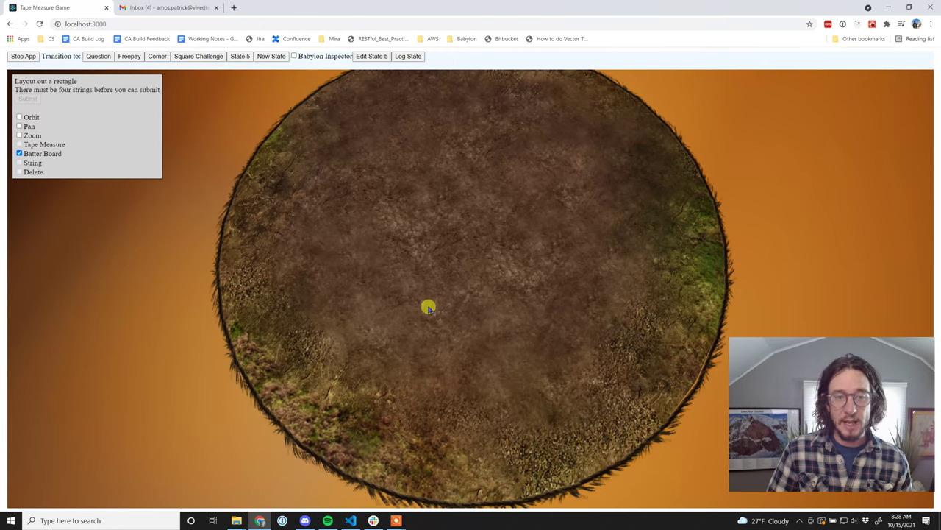
{"action": "left_click_drag", "start_coordinate": [427, 307], "coordinate": [408, 301]}
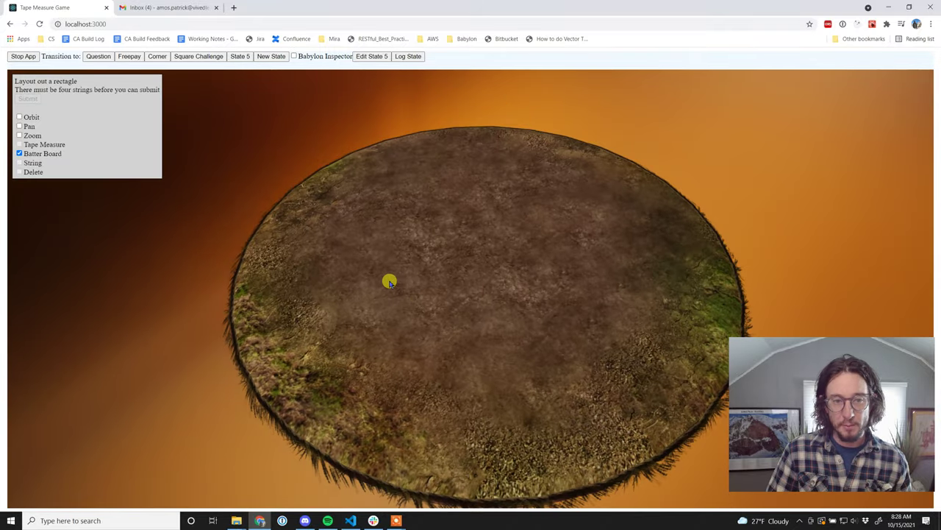
{"action": "left_click", "coordinate": [389, 282]}
{"action": "scroll", "coordinate": [401, 290], "scroll_direction": "up", "scroll_amount": 2}
{"action": "scroll", "coordinate": [397, 283], "scroll_direction": "up", "scroll_amount": 2}
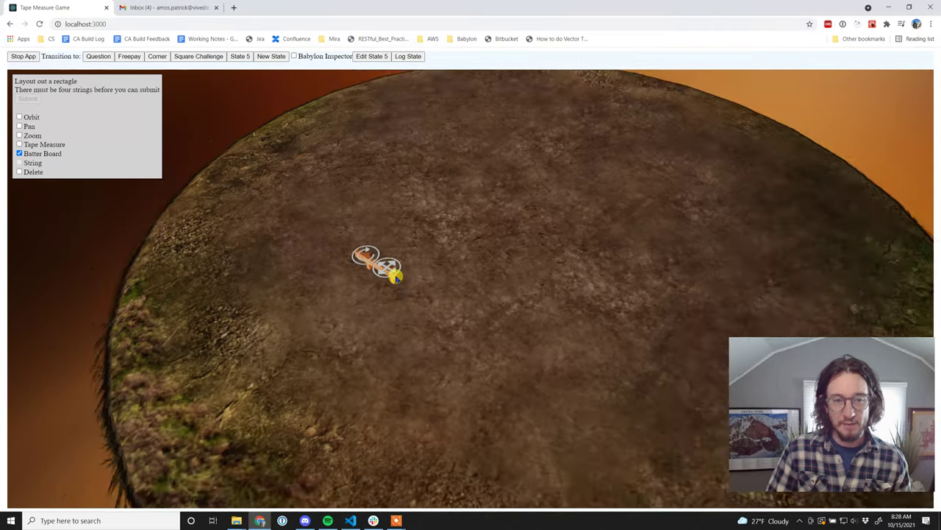
Move the batter board toward the front of the disc and rotate it to run from front to back.
{"action": "scroll", "coordinate": [448, 327], "scroll_direction": "down", "scroll_amount": 4}
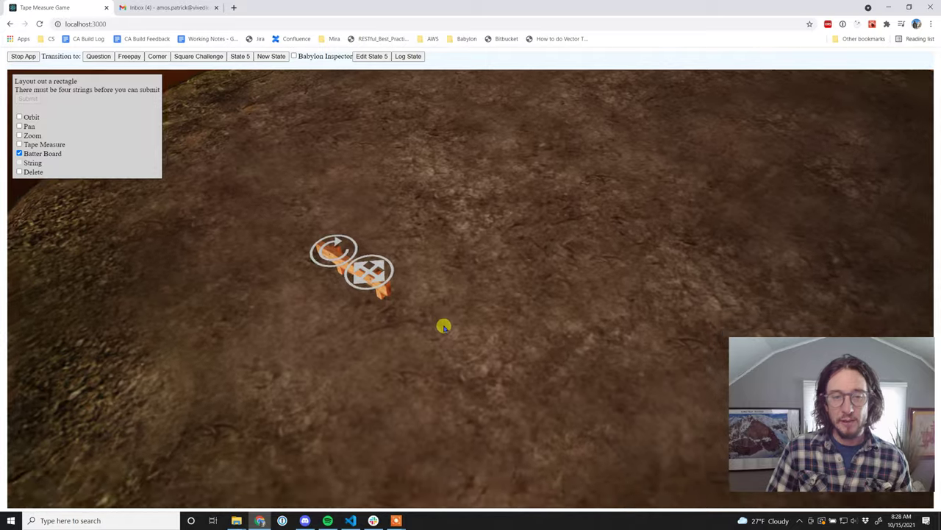
{"action": "mouse_move", "coordinate": [404, 294]}
{"action": "left_mouse_down"}
{"action": "mouse_move", "coordinate": [426, 368]}
{"action": "mouse_move", "coordinate": [434, 368]}
{"action": "left_mouse_up"}
{"action": "scroll", "coordinate": [454, 374], "scroll_direction": "down", "scroll_amount": 3}
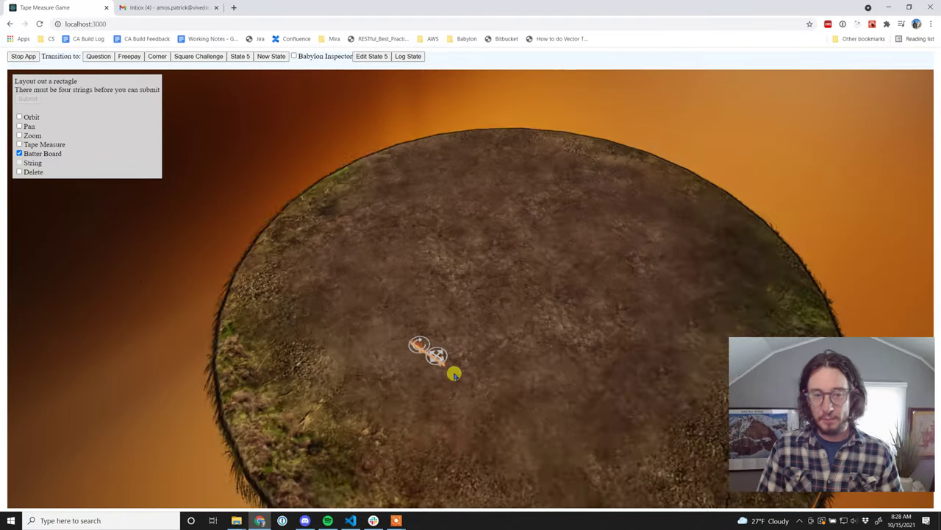
{"action": "middle_click_drag", "start_coordinate": [496, 375], "coordinate": [492, 387]}
{"action": "mouse_move", "coordinate": [440, 372]}
{"action": "left_mouse_down"}
{"action": "mouse_move", "coordinate": [454, 357]}
{"action": "mouse_move", "coordinate": [438, 352]}
{"action": "mouse_move", "coordinate": [467, 378]}
{"action": "mouse_move", "coordinate": [438, 377]}
{"action": "left_mouse_up"}
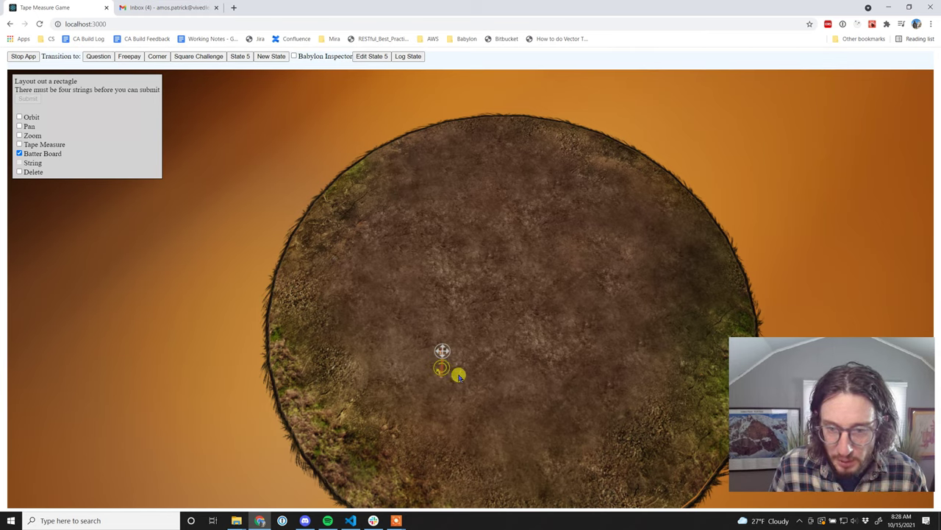
{"action": "left_click_drag", "start_coordinate": [442, 352], "coordinate": [425, 344]}
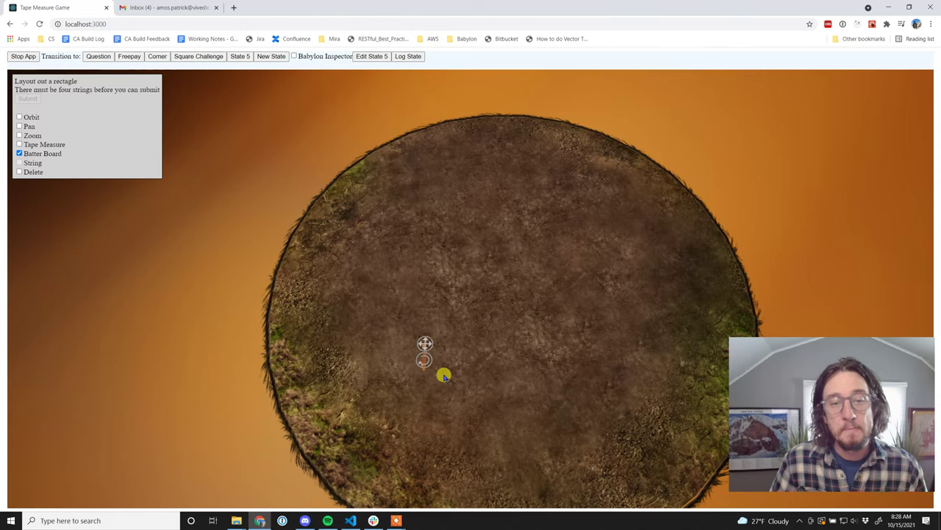
Compare the batter board's handles under the Tape Measure, Delete and Batter Board tools, and leave the Tape Measure tool active.
{"action": "scroll", "coordinate": [444, 375], "scroll_direction": "up", "scroll_amount": 3}
{"action": "right_click_drag", "start_coordinate": [578, 338], "coordinate": [319, 302]}
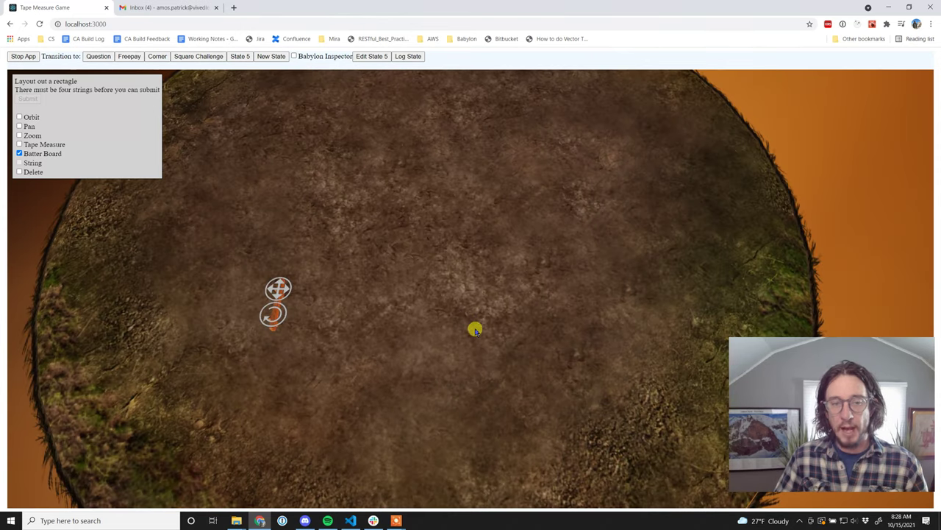
{"action": "right_click_drag", "start_coordinate": [448, 328], "coordinate": [490, 390]}
{"action": "left_click_drag", "start_coordinate": [327, 343], "coordinate": [330, 358]}
{"action": "right_click_drag", "start_coordinate": [440, 360], "coordinate": [442, 303]}
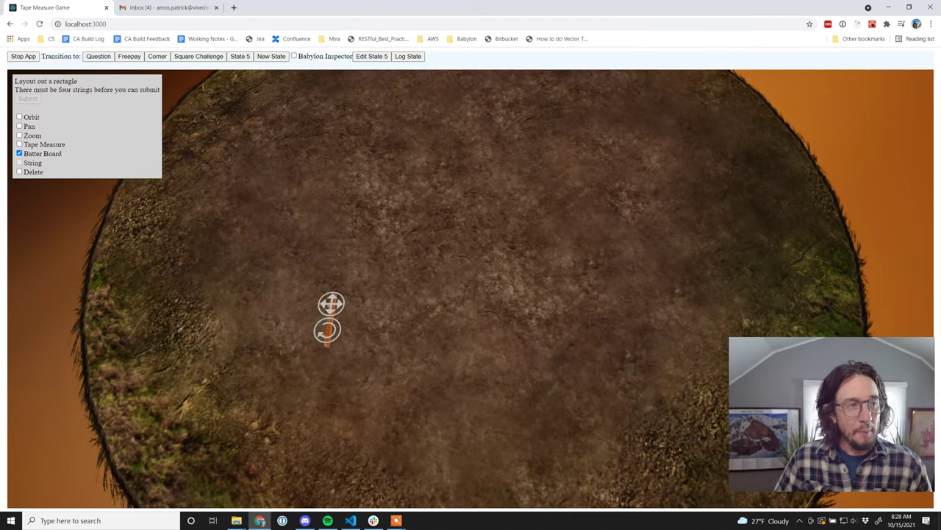
{"action": "left_click", "coordinate": [33, 146]}
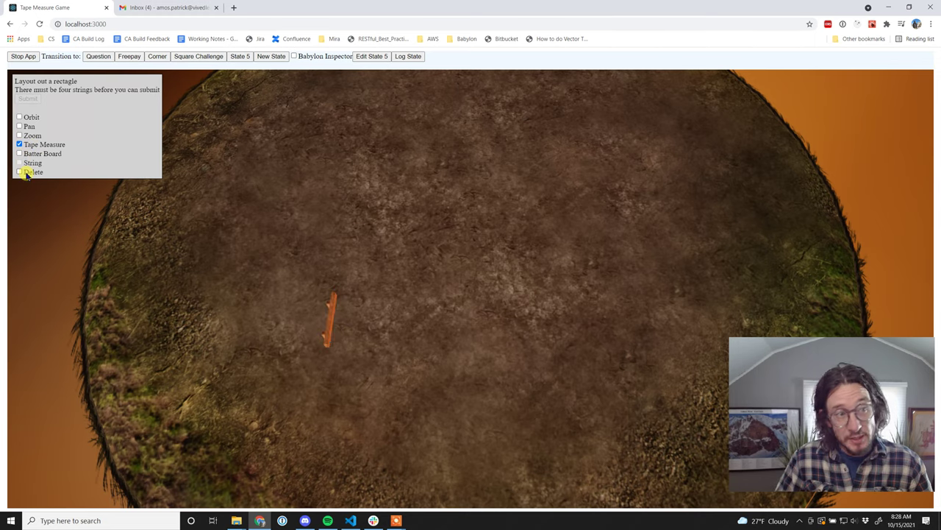
{"action": "left_click", "coordinate": [25, 172]}
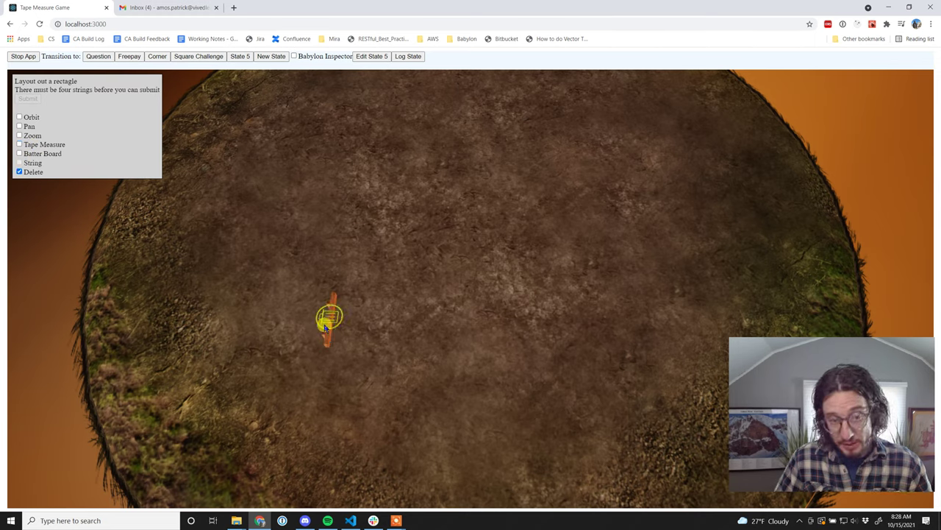
{"action": "left_click", "coordinate": [28, 154]}
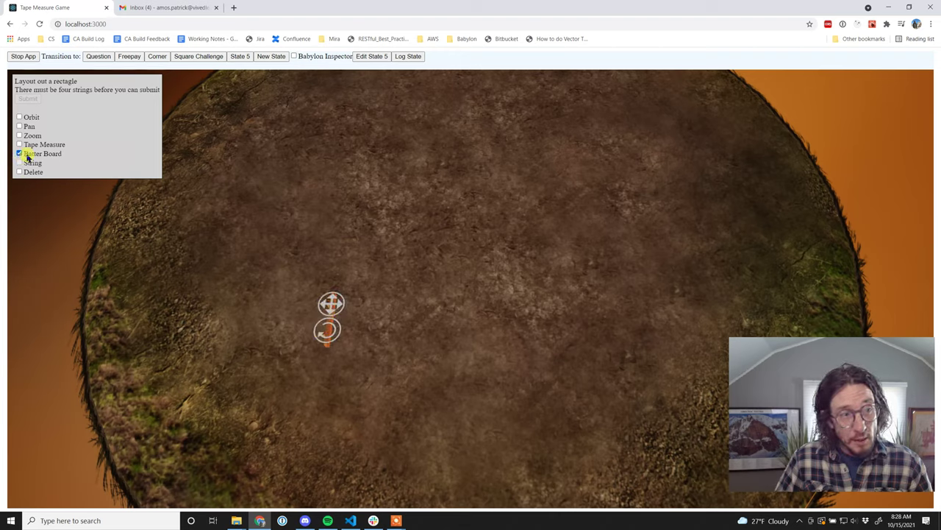
{"action": "left_click", "coordinate": [28, 145]}
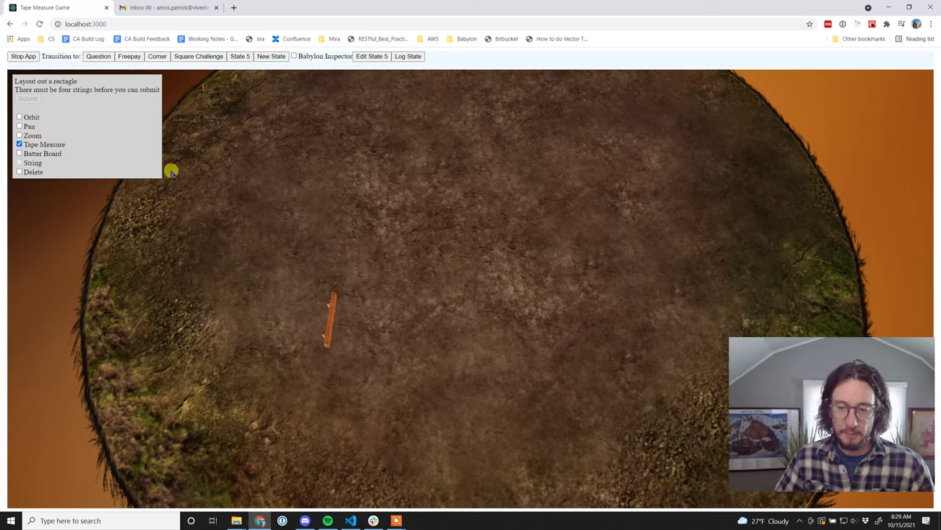
{"action": "left_click", "coordinate": [329, 321]}
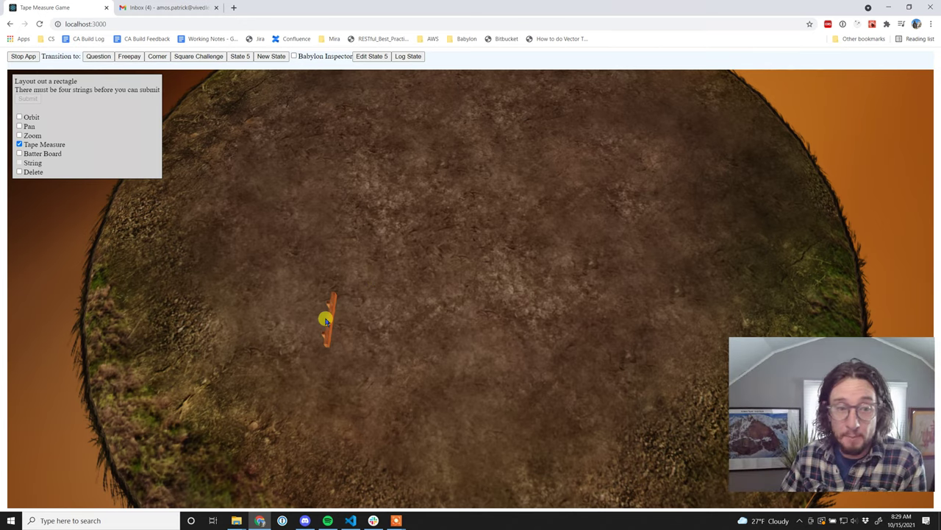
Stretch a tape measure from the batter board across the soil to about 132 inches and examine its markings near the case.
{"action": "left_click_drag", "start_coordinate": [332, 322], "coordinate": [641, 333]}
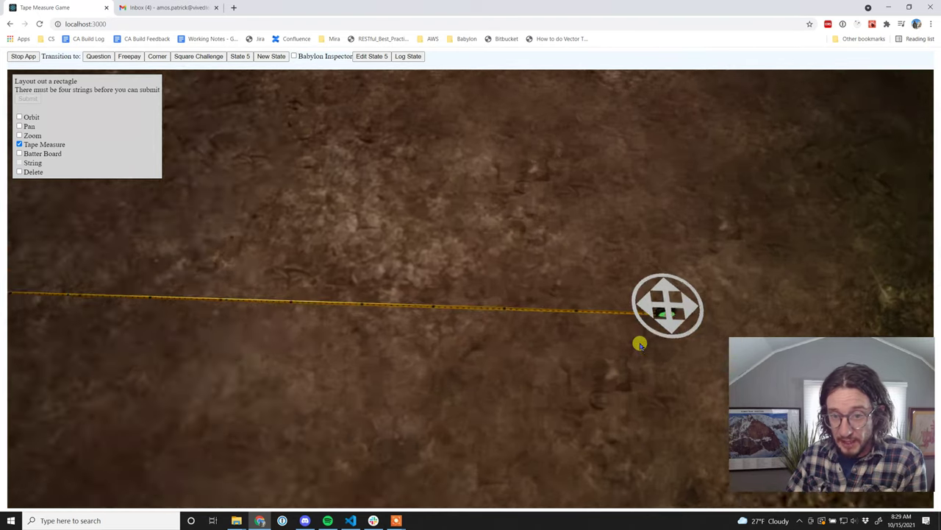
{"action": "scroll", "coordinate": [429, 362], "scroll_direction": "up", "scroll_amount": 1}
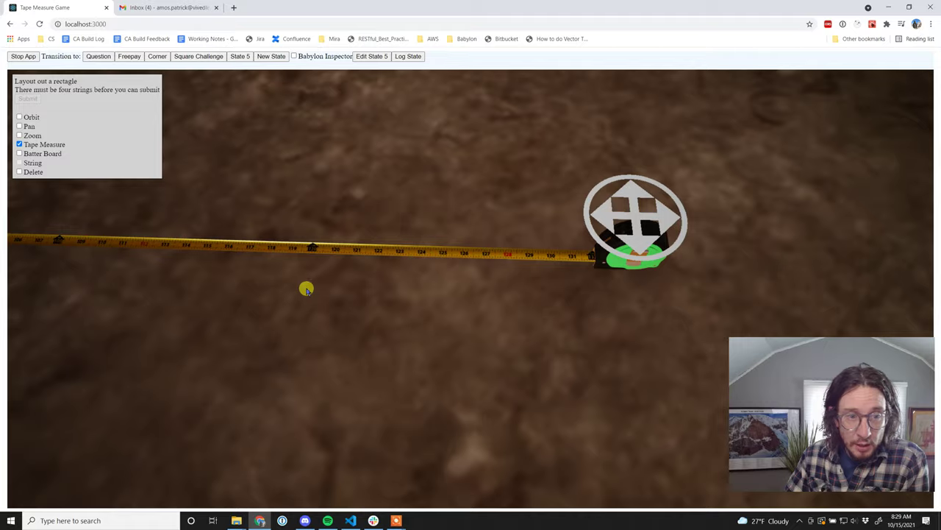
{"action": "middle_click_drag", "start_coordinate": [307, 287], "coordinate": [491, 397]}
{"action": "scroll", "coordinate": [492, 397], "scroll_direction": "up", "scroll_amount": 3}
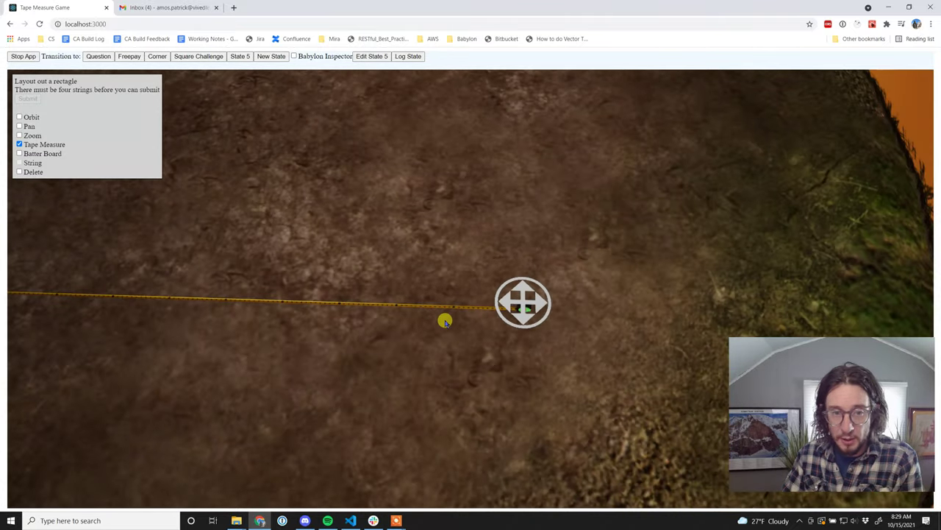
Place a second batter board across the tape and align its edge with the last foot mark before the tape's case.
{"action": "left_click", "coordinate": [28, 152]}
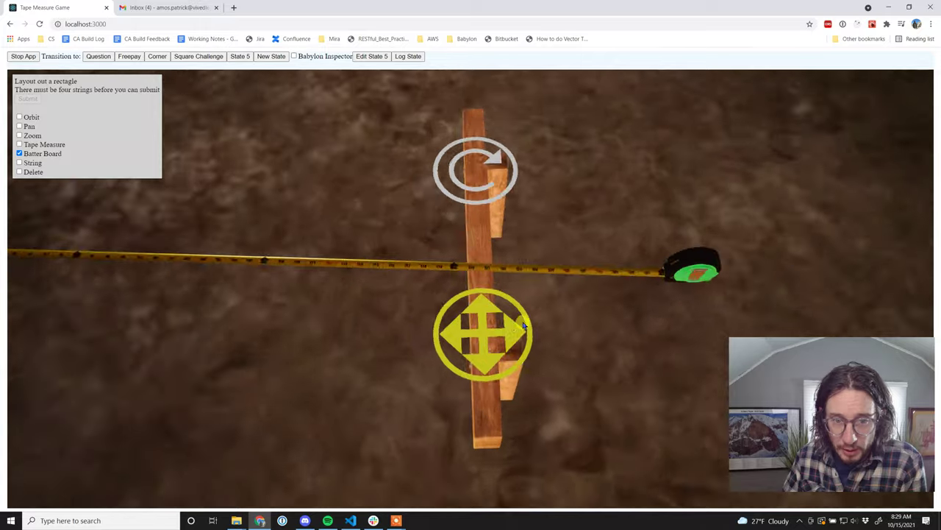
{"action": "left_click_drag", "start_coordinate": [463, 337], "coordinate": [392, 355]}
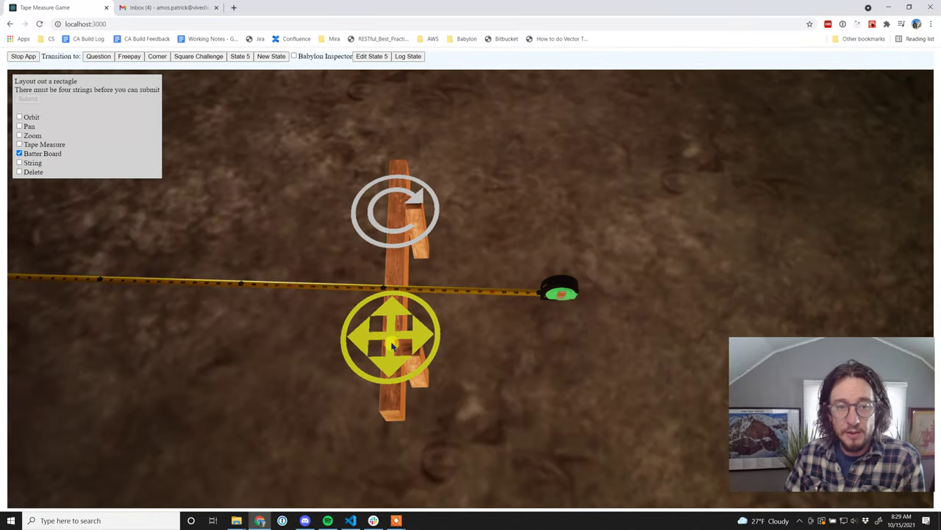
{"action": "scroll", "coordinate": [301, 361], "scroll_direction": "down", "scroll_amount": 3}
{"action": "right_click_drag", "start_coordinate": [263, 367], "coordinate": [512, 332]}
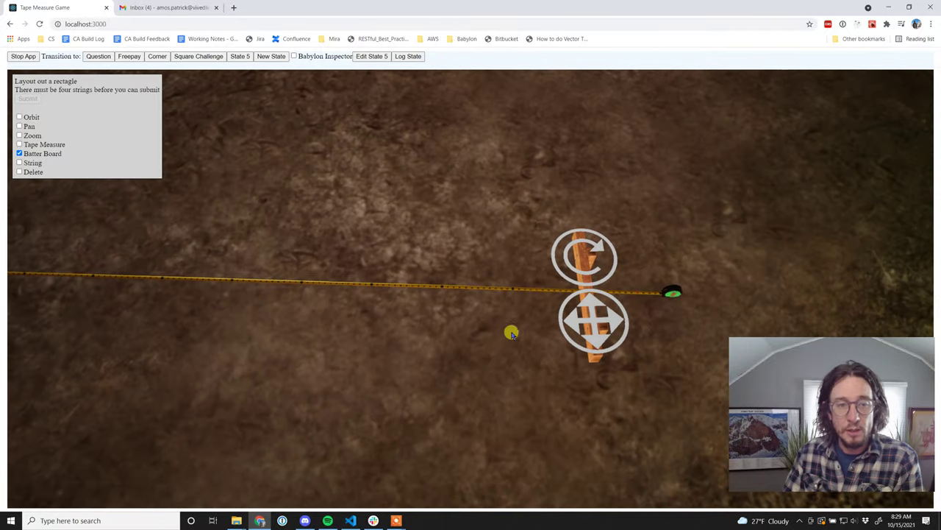
{"action": "scroll", "coordinate": [367, 343], "scroll_direction": "down", "scroll_amount": 3}
{"action": "right_click_drag", "start_coordinate": [297, 374], "coordinate": [401, 389]}
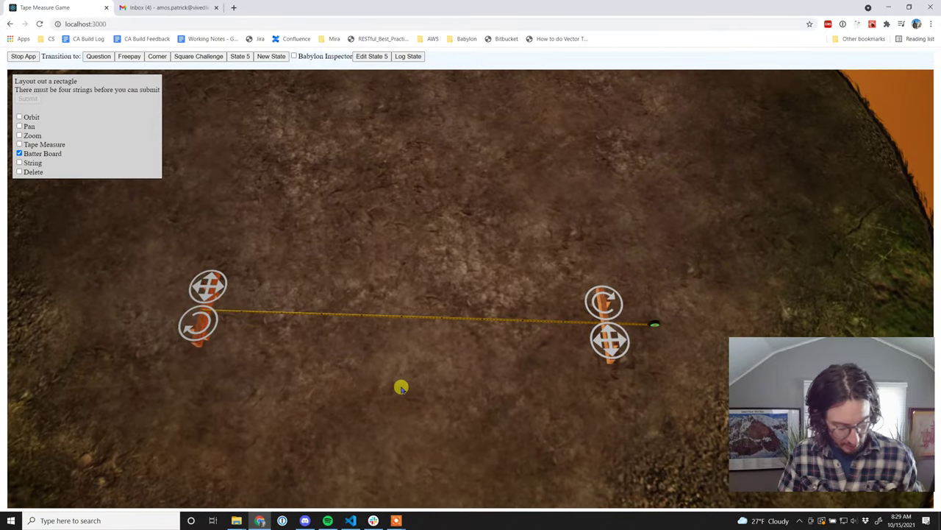
Place a third batter board in front of the tape, and delete both that board and the tape measure.
{"action": "left_click", "coordinate": [435, 399]}
{"action": "key", "text": "d"}
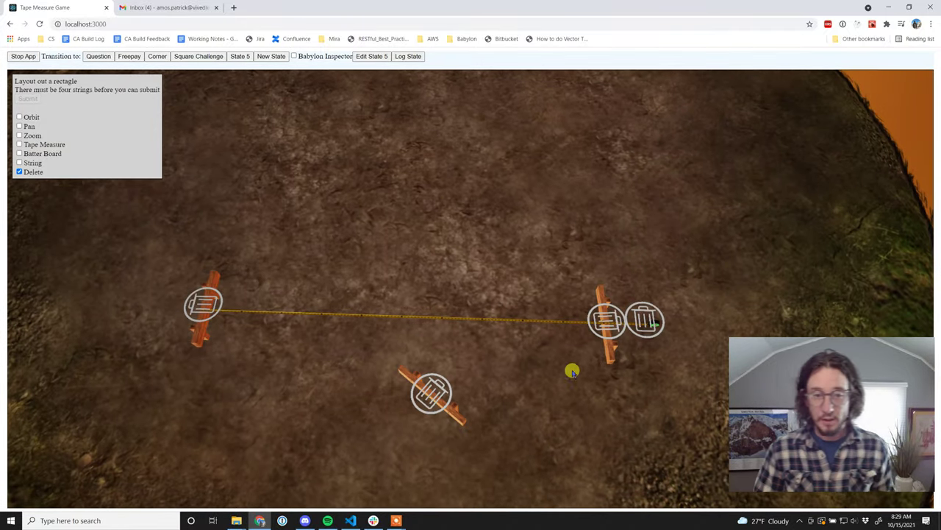
{"action": "left_click", "coordinate": [444, 410]}
{"action": "left_click", "coordinate": [648, 325]}
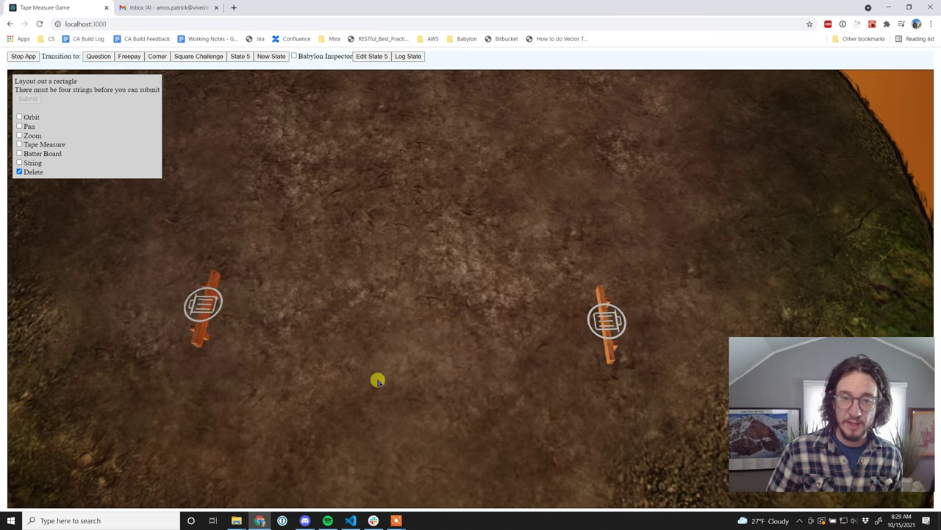
{"action": "right_click_drag", "start_coordinate": [378, 381], "coordinate": [443, 350]}
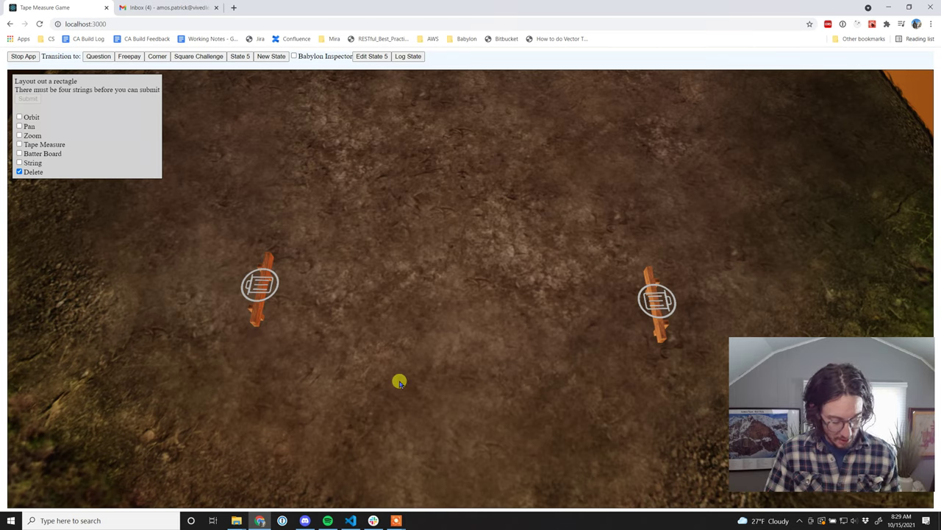
{"action": "right_click_drag", "start_coordinate": [461, 257], "coordinate": [449, 323]}
{"action": "scroll", "coordinate": [466, 345], "scroll_direction": "down", "scroll_amount": 3}
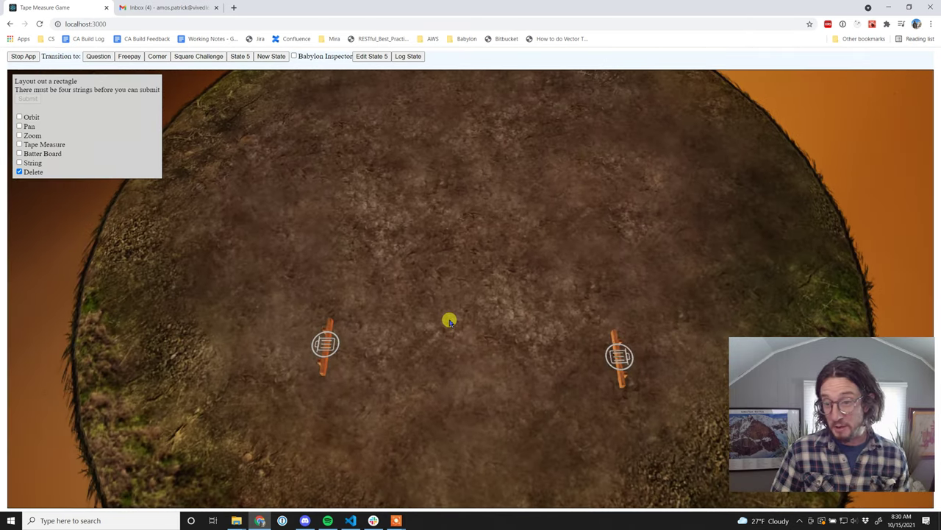